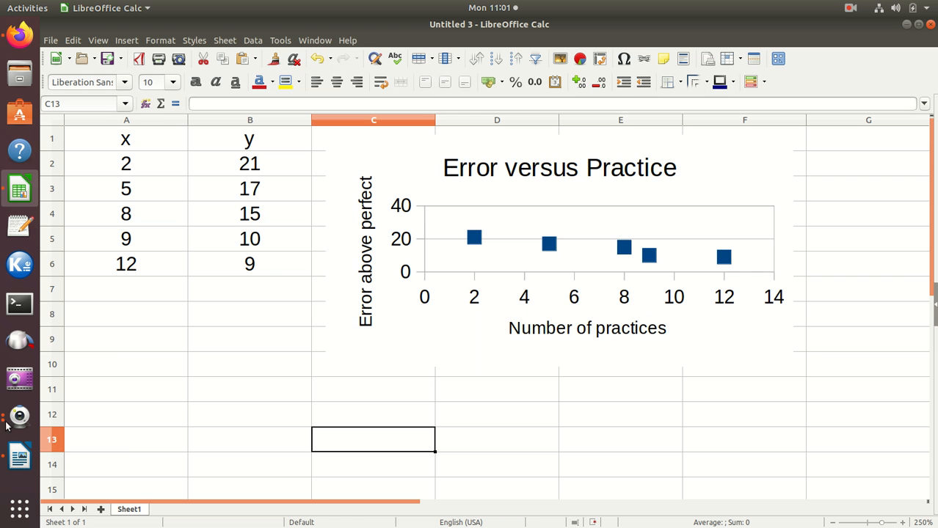
- Switch to LibreOffice Writer and replace "a parabola" with "data" in the Figure 1 caption, leaving the cursor on the blank line above it
left_click(18, 457)
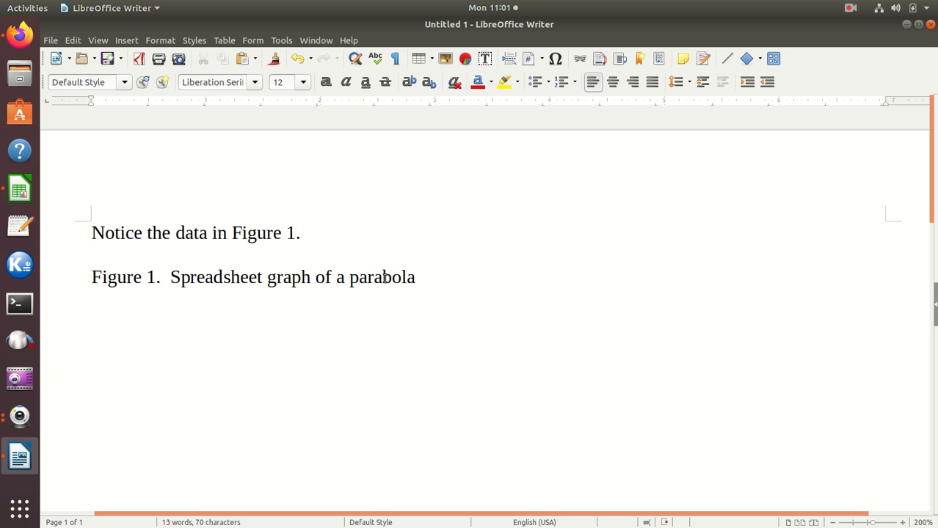
left_click_drag(338, 278, 415, 277)
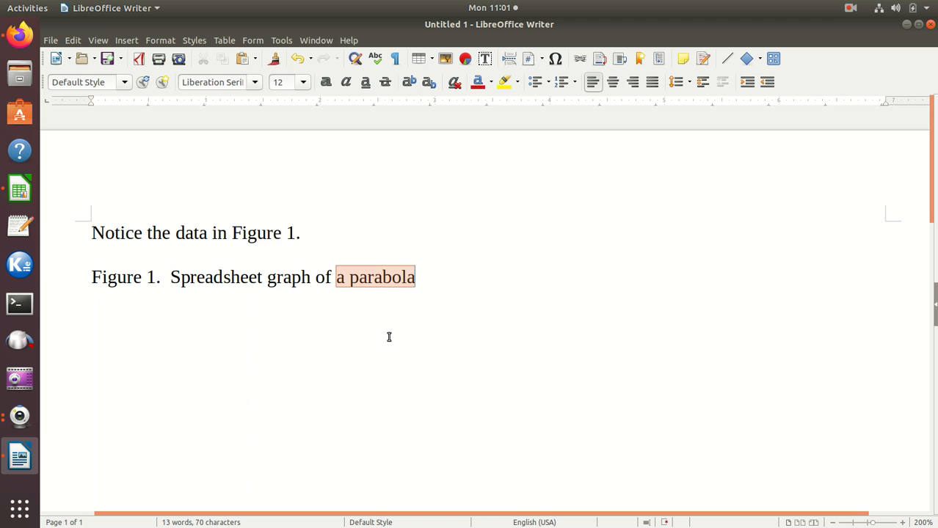
type("data")
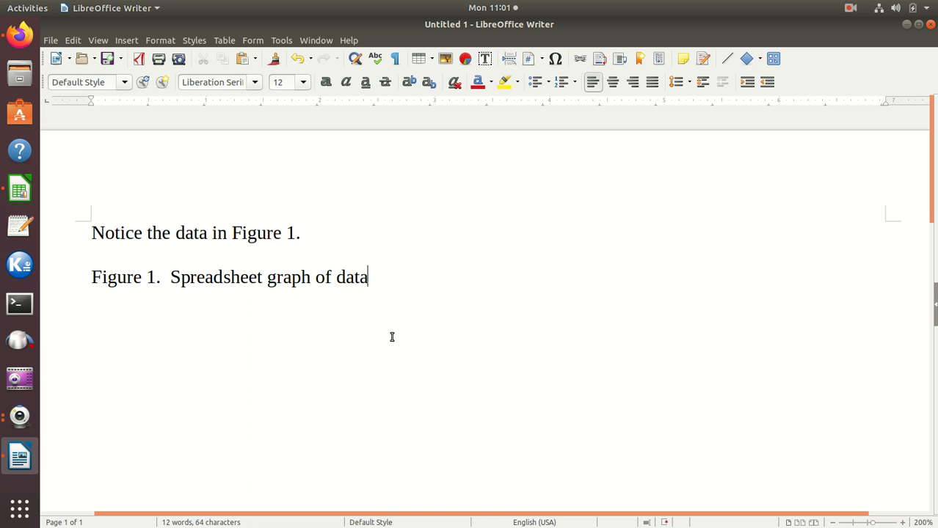
left_click(301, 258)
- Switch to LibreOffice Calc and stretch the Error versus Practice chart downward to about 3.39 × 2.42 inches
left_click(20, 191)
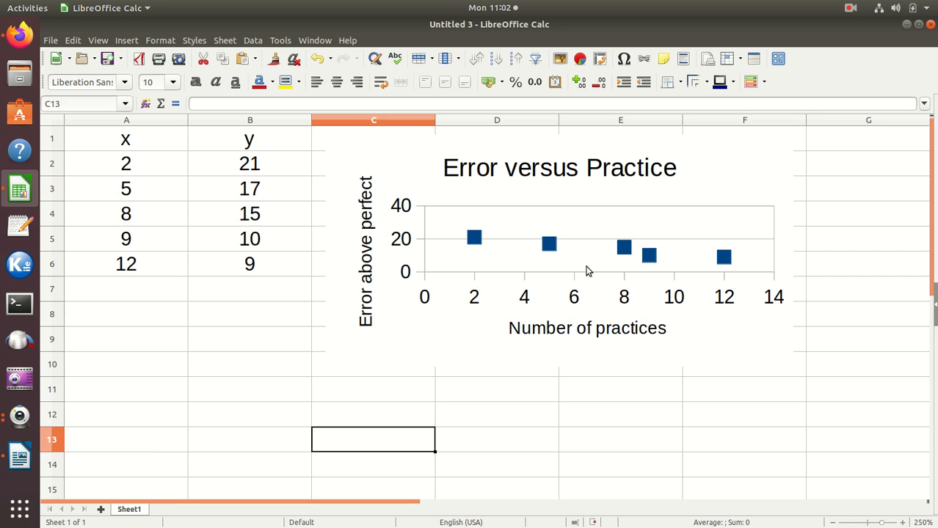
left_click(457, 345)
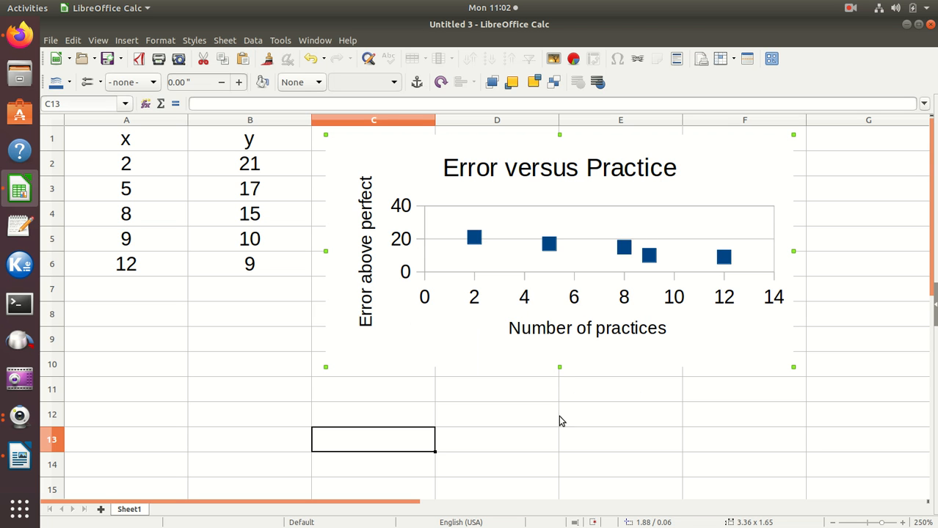
left_click_drag(559, 366, 559, 453)
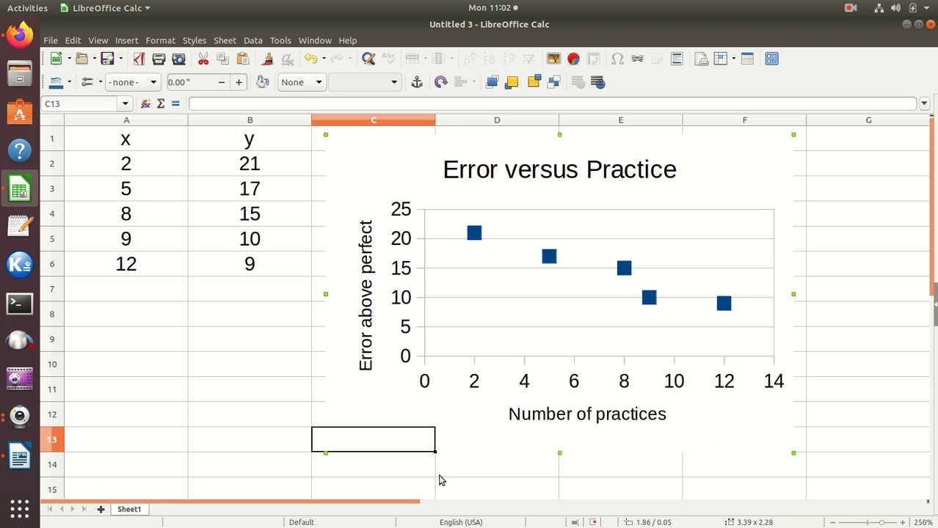
left_click(277, 442)
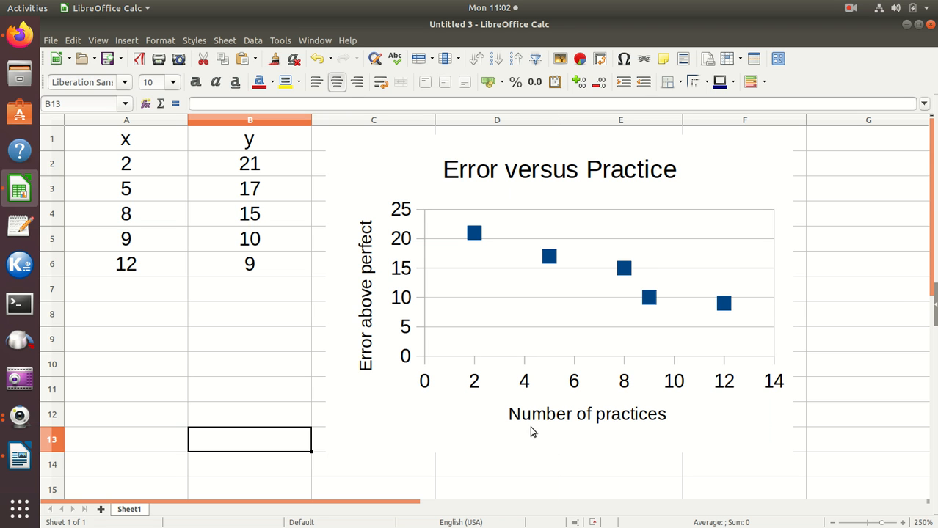
left_click(451, 422)
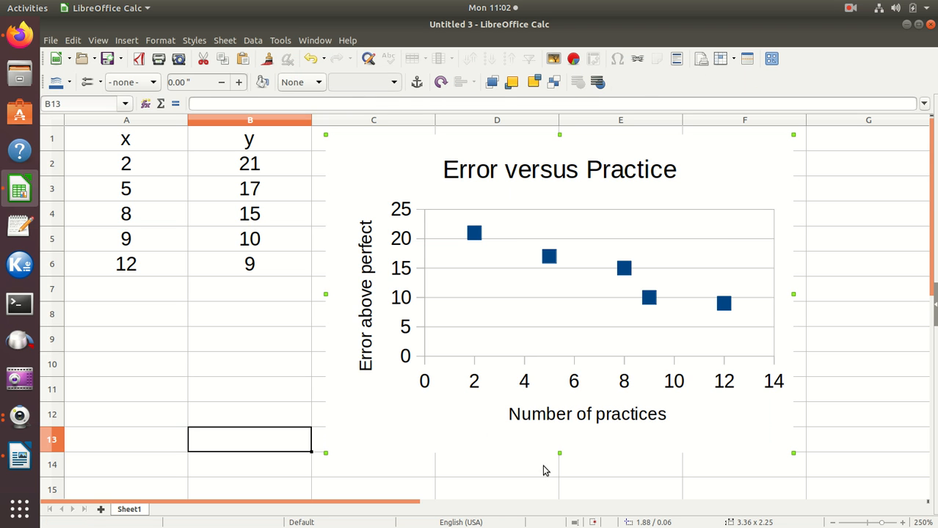
left_click_drag(559, 452, 559, 474)
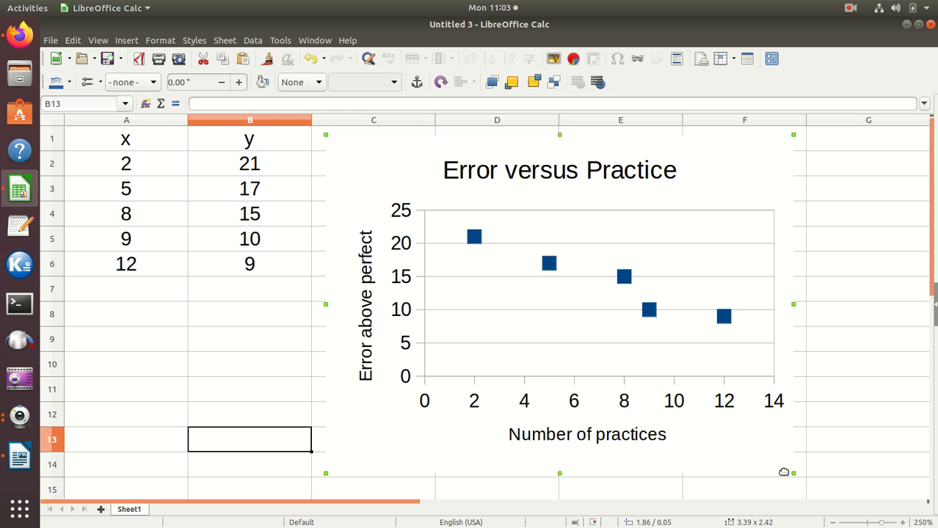
- Shrink the chart from its corner to about 2.22 × 1.59 inches, enlarge it back to about 3.39 × 2.43 inches, and deselect it
left_click_drag(788, 469, 630, 337)
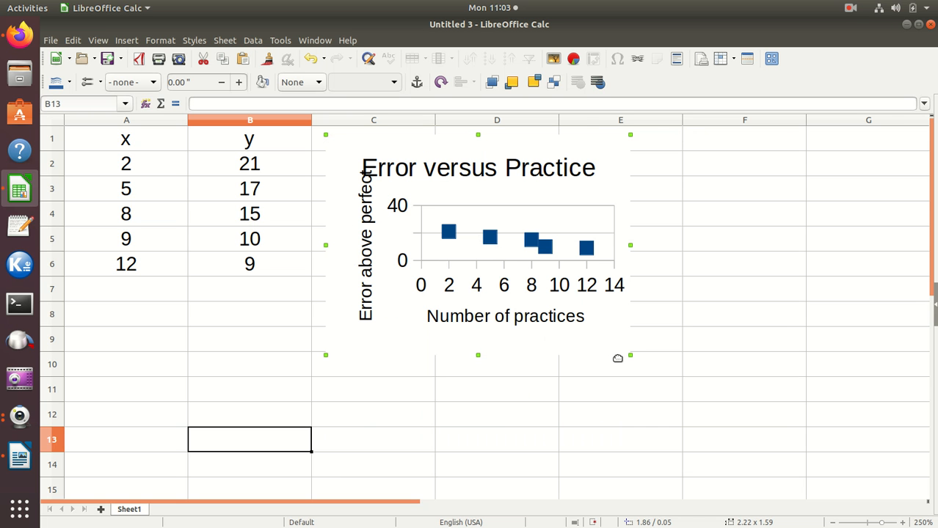
left_click_drag(626, 352, 794, 474)
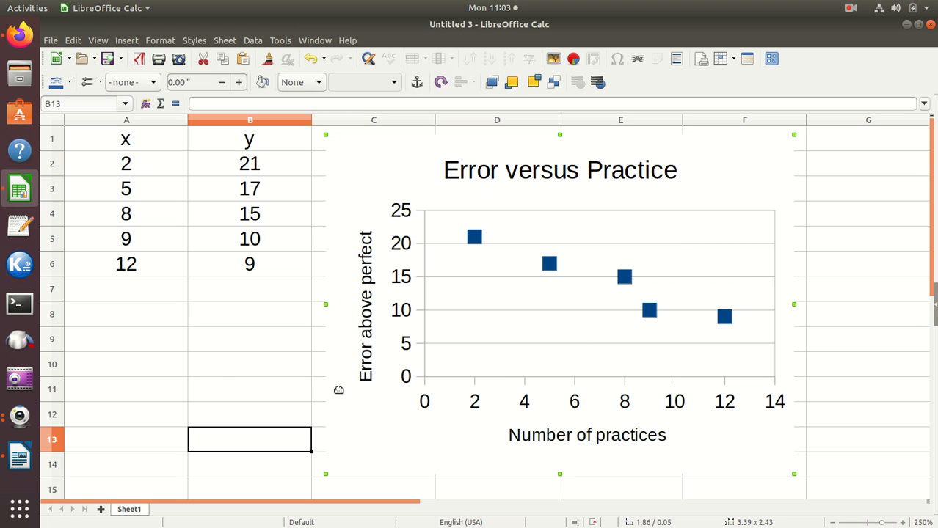
left_click(211, 367)
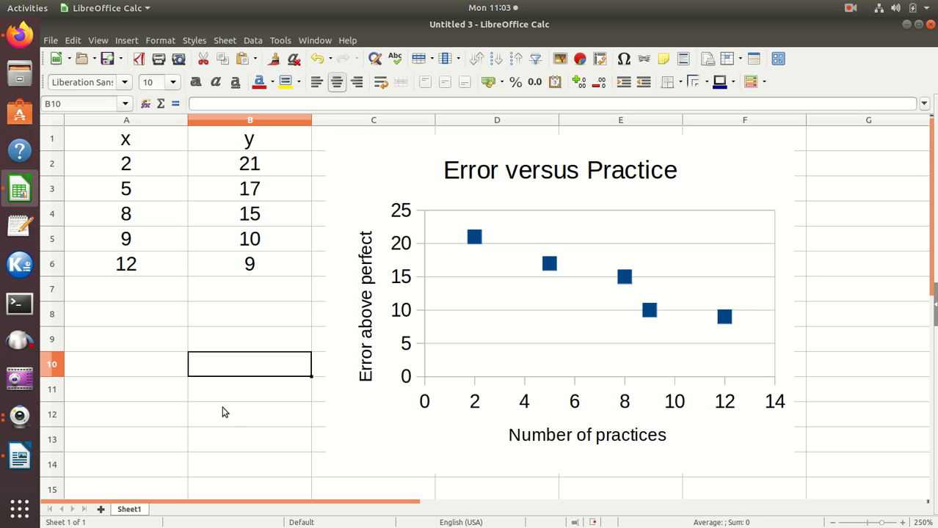
- Copy the whole Error versus Practice chart and paste it into the Writer document on the blank line above the Figure 1 caption
left_click(400, 425)
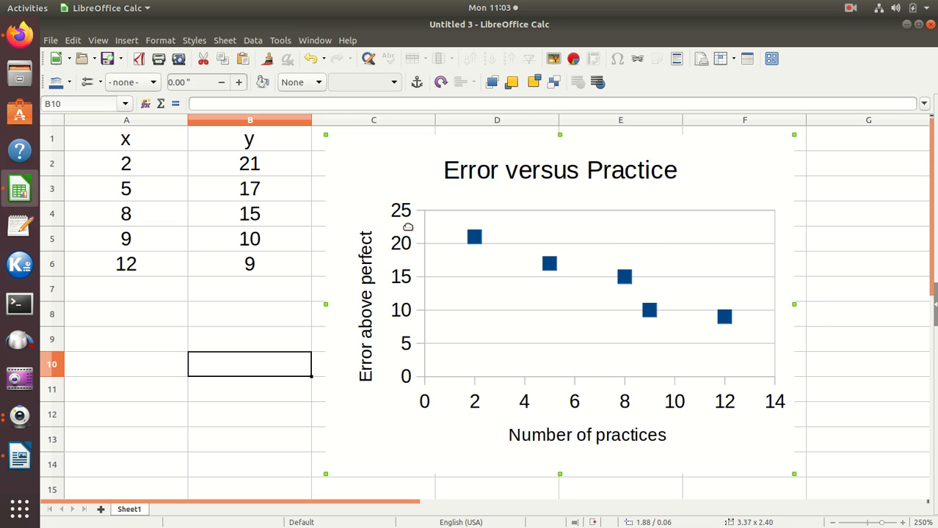
right_click(380, 171)
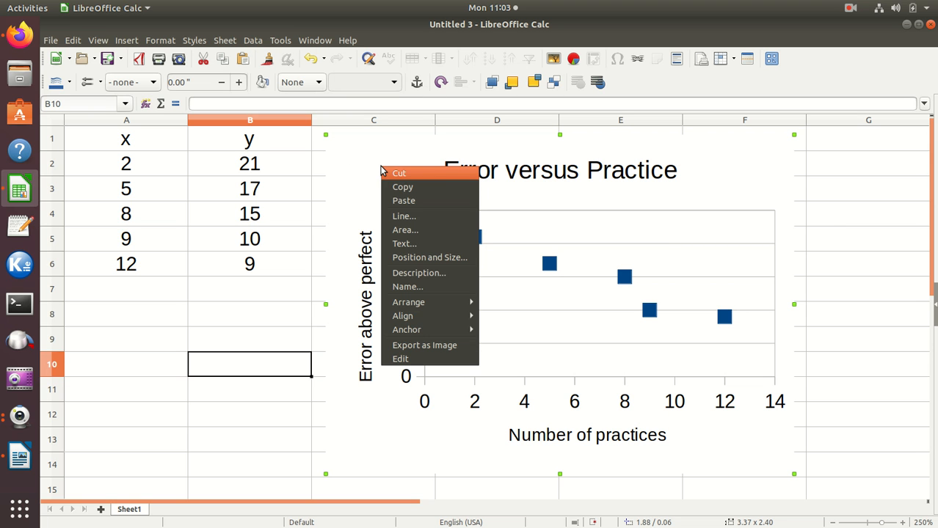
left_click(403, 188)
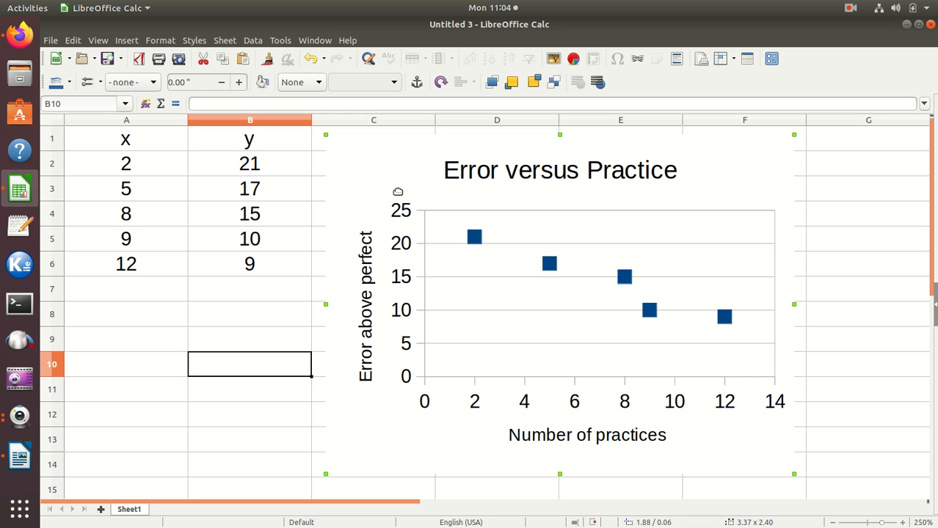
left_click(19, 457)
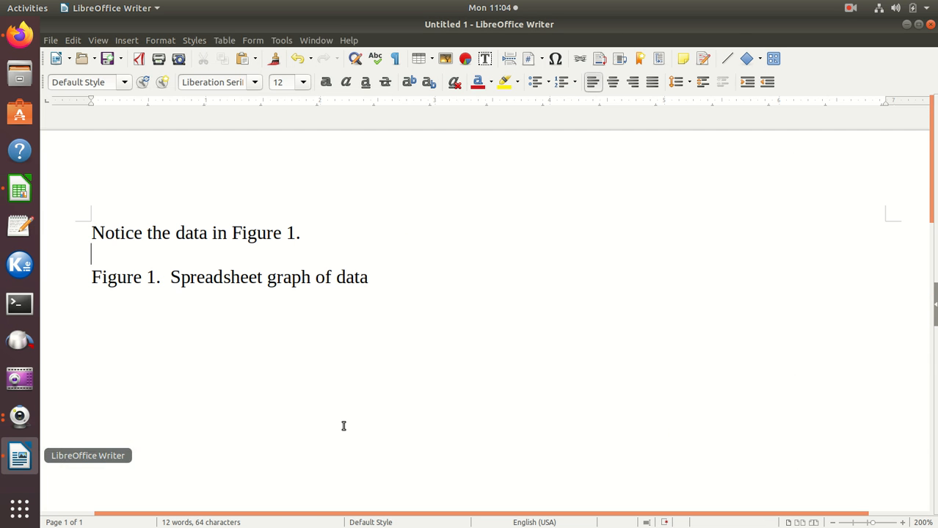
left_click(106, 253)
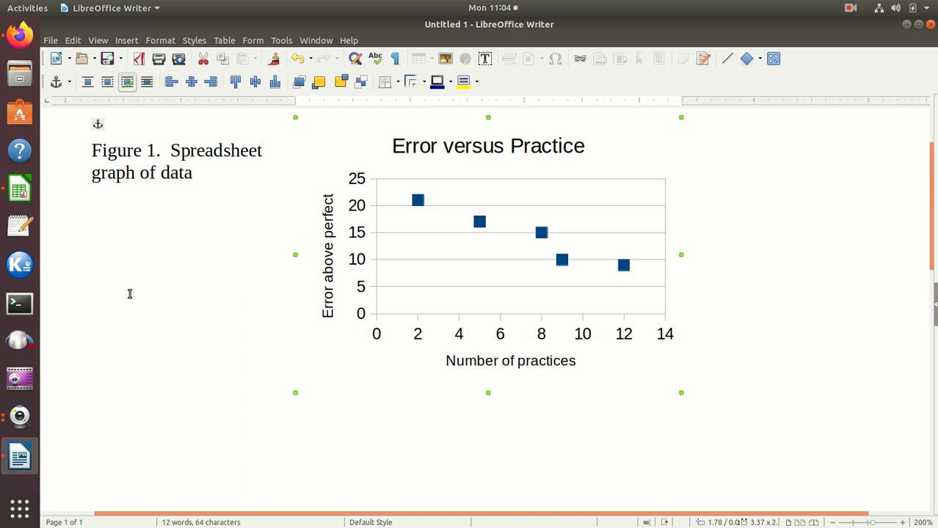
- Insert blank lines before the Figure 1 caption until it sits on one line beneath the chart
scroll(178, 273, "up", 3)
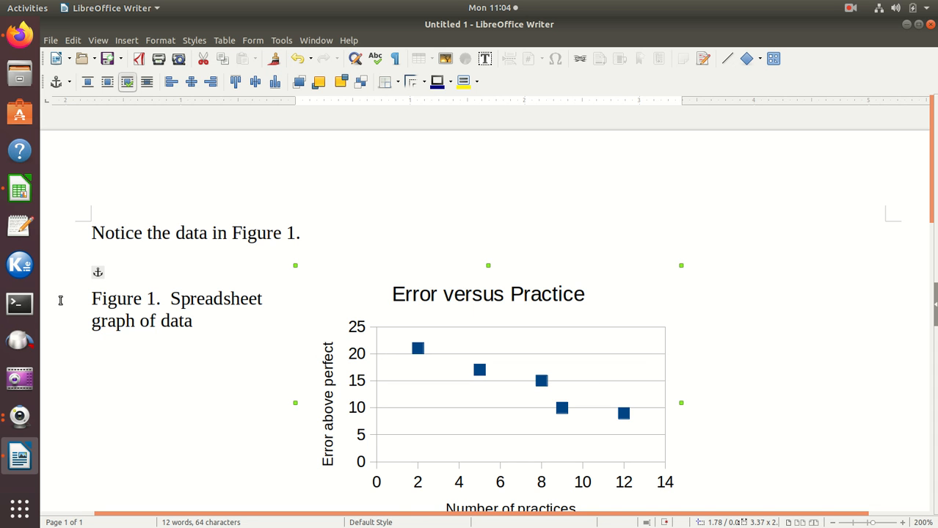
left_click(93, 299)
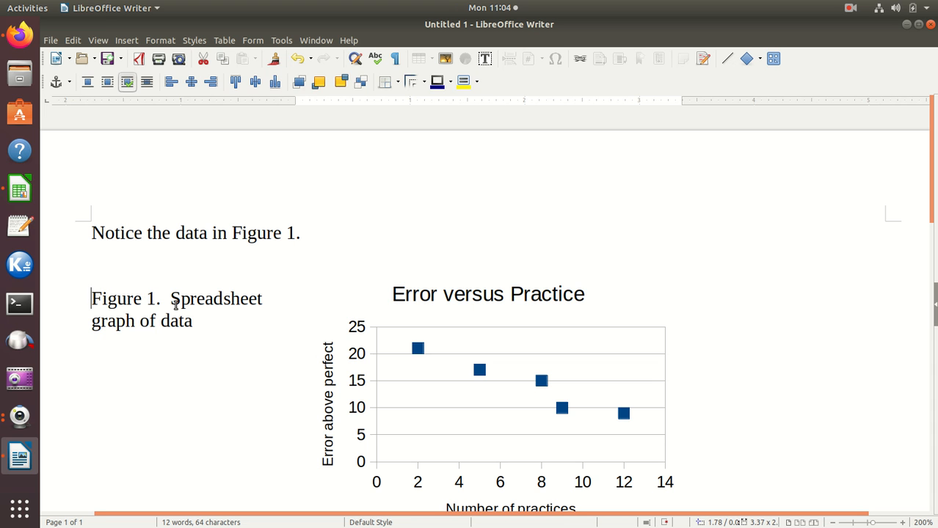
key("Return")
key("Return")
key("Return")
key("Return")
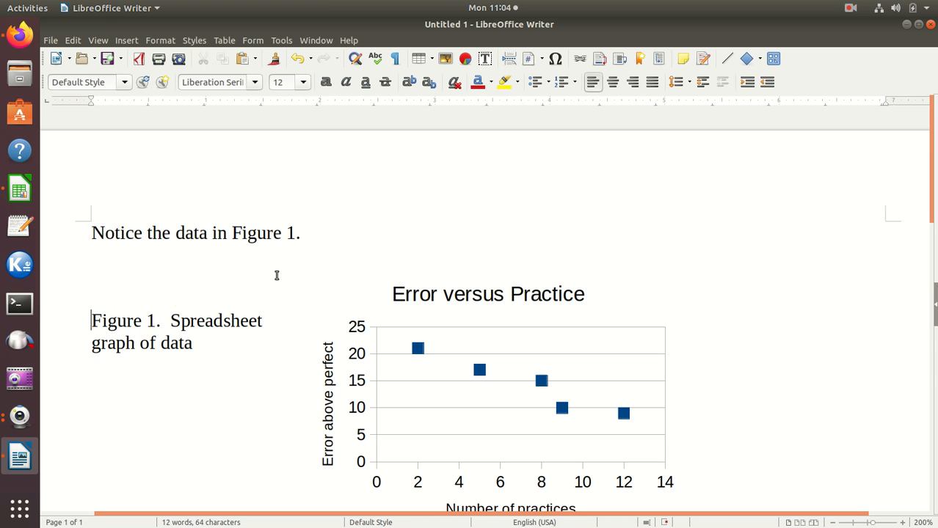
key("Return")
key("Return")
key("Return")
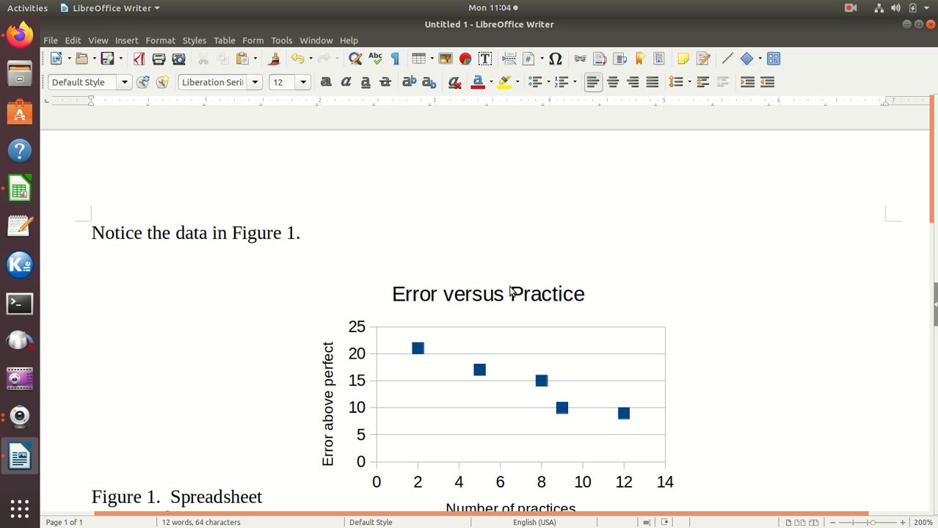
scroll(510, 291, "down", 3)
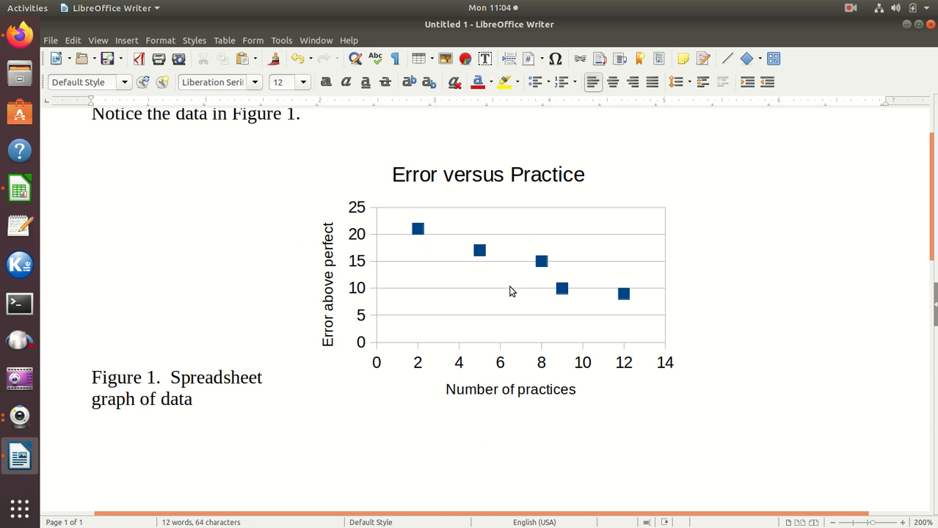
key("Return")
key("Return")
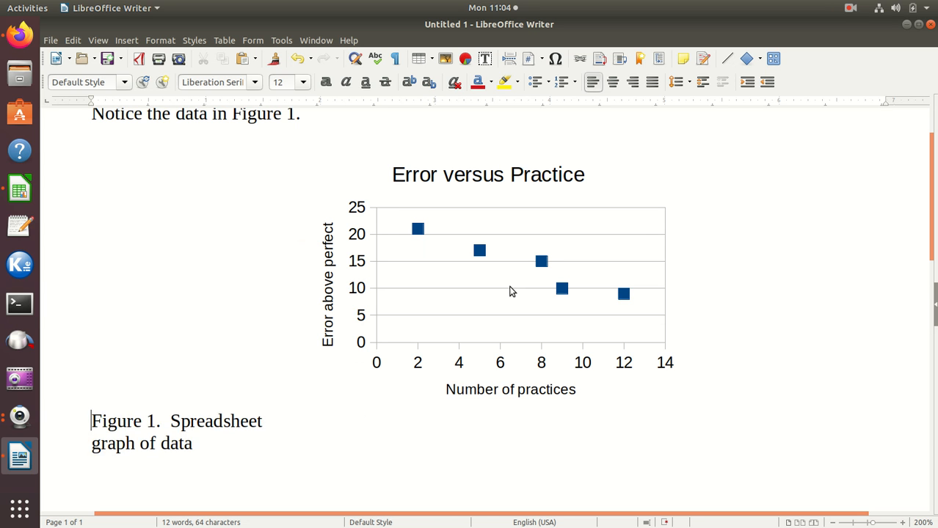
key("Return")
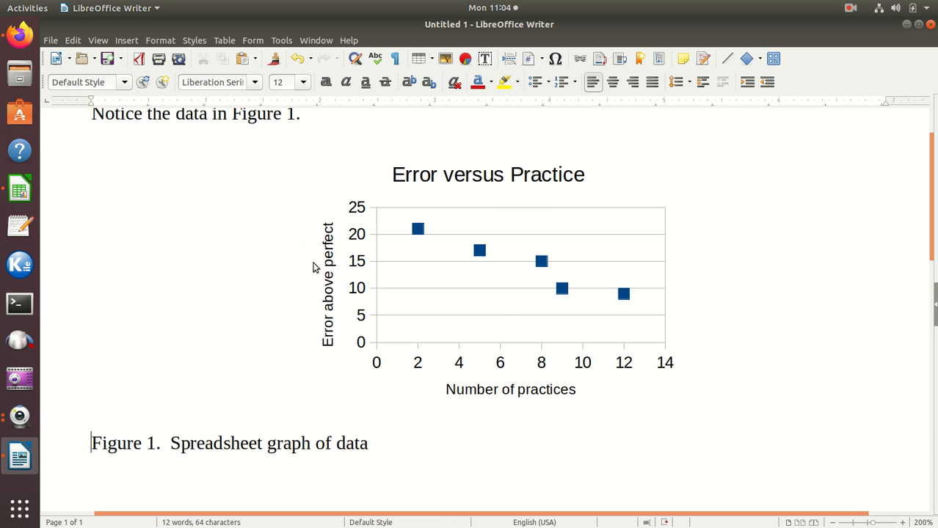